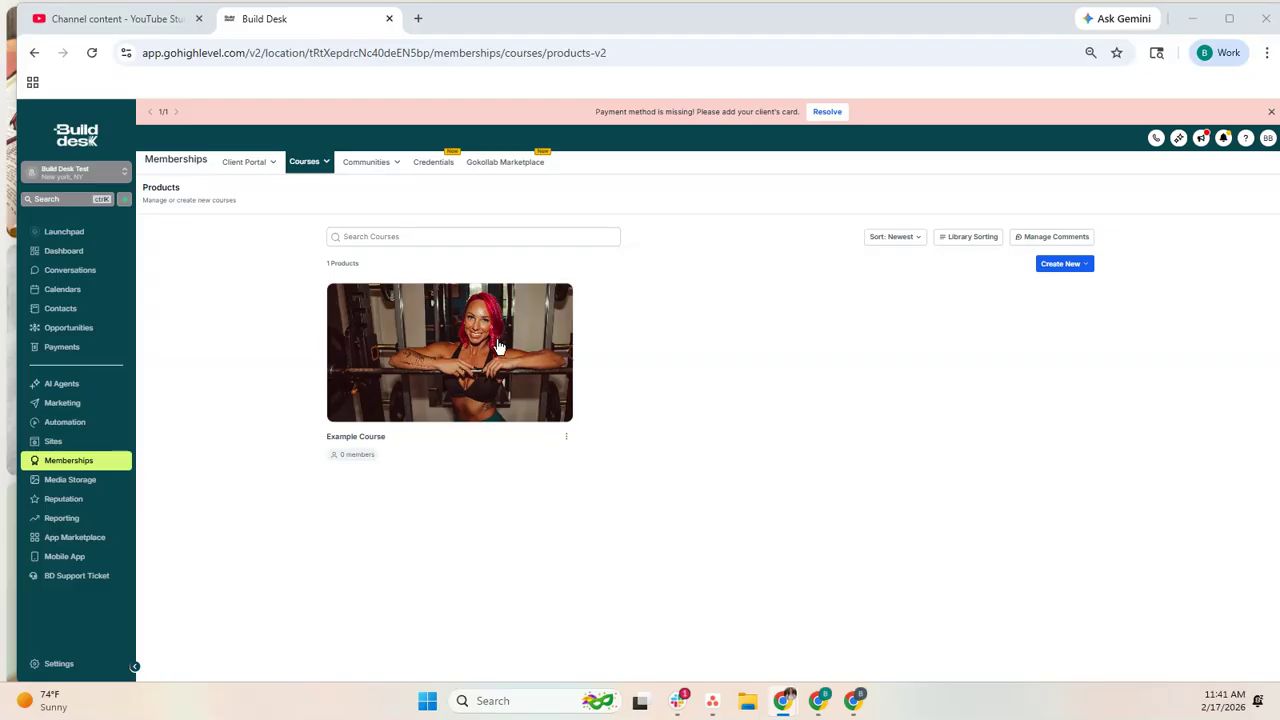
Open Example Course and inspect the Course Contents module's content types and its edit form without making changes.
left_click(444, 352)
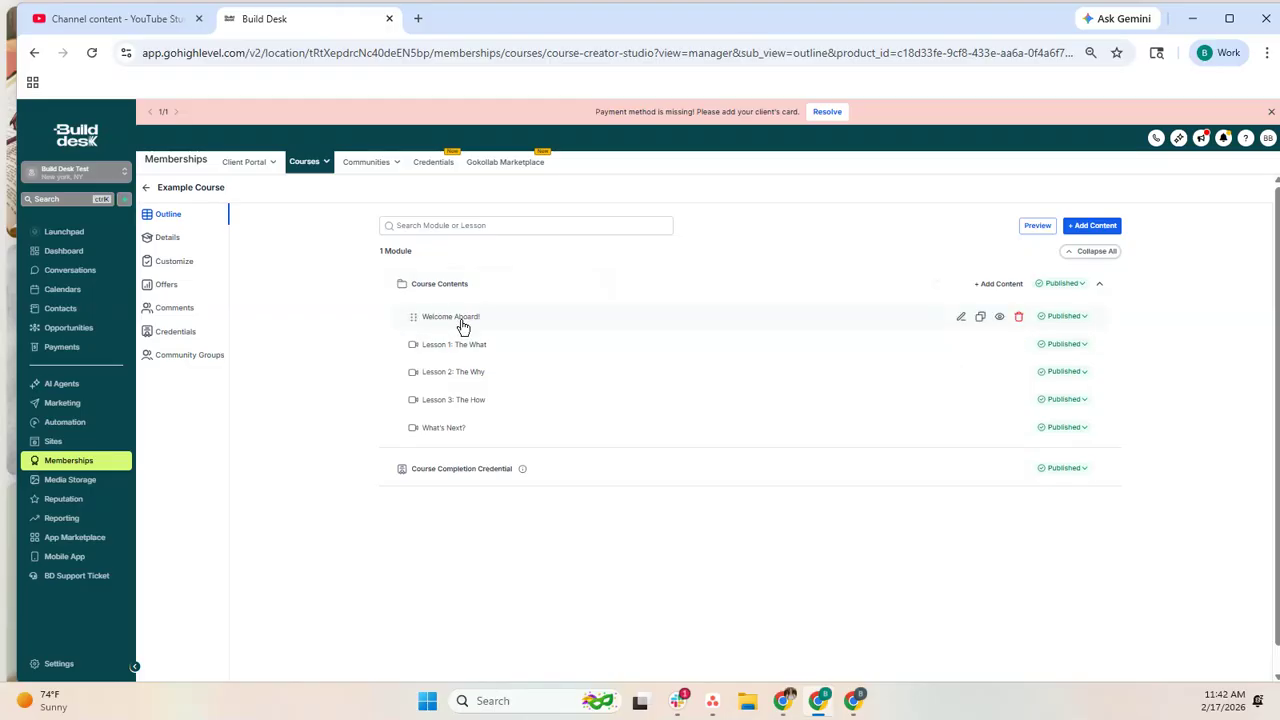
left_click(993, 286)
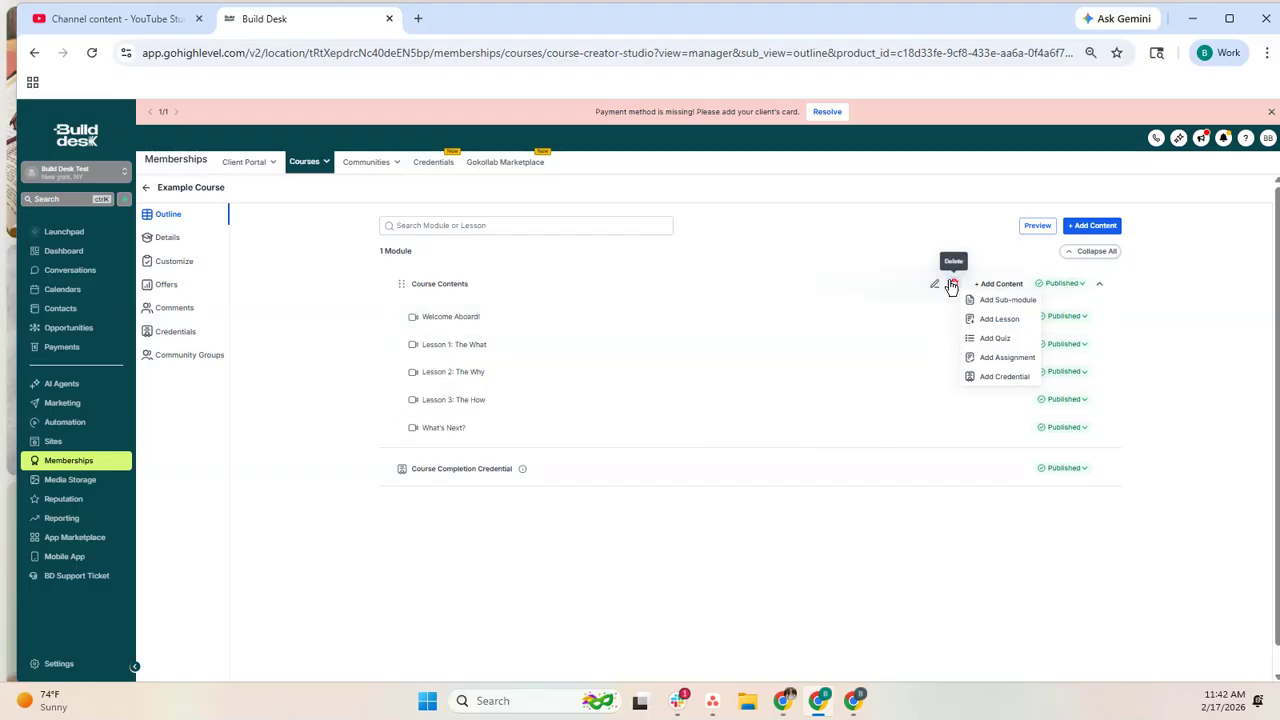
left_click(935, 284)
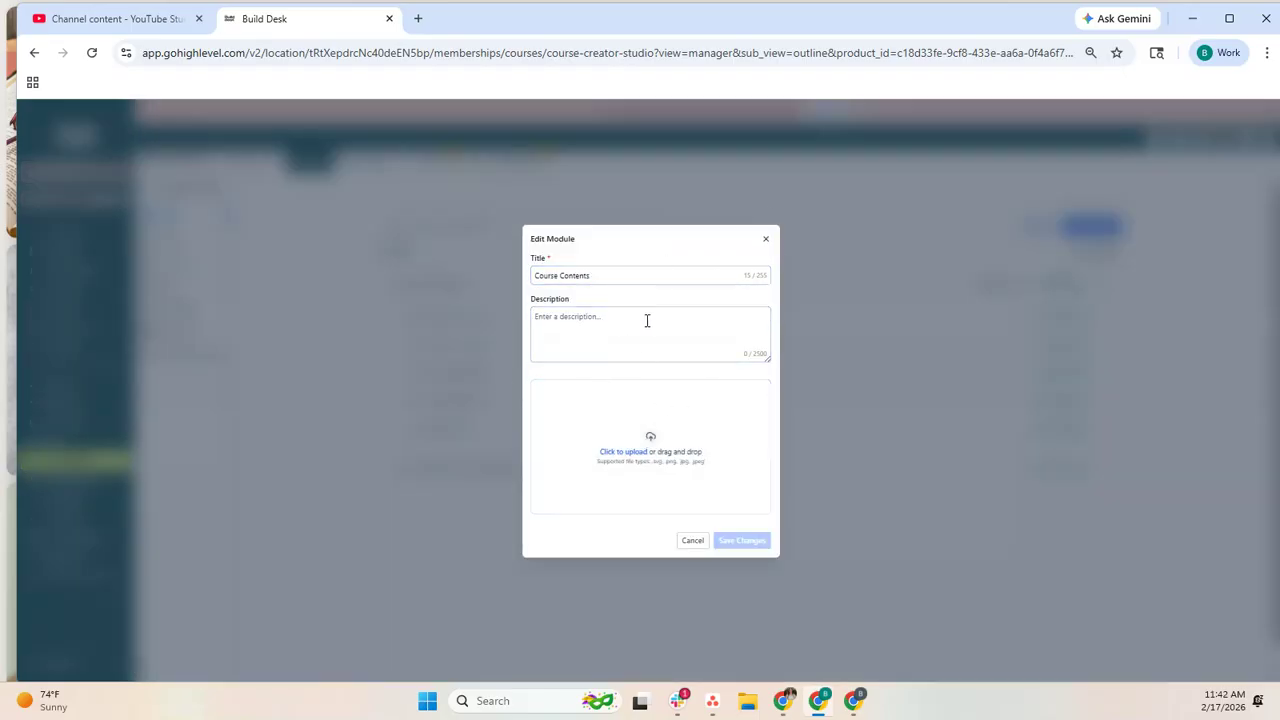
left_click(767, 242)
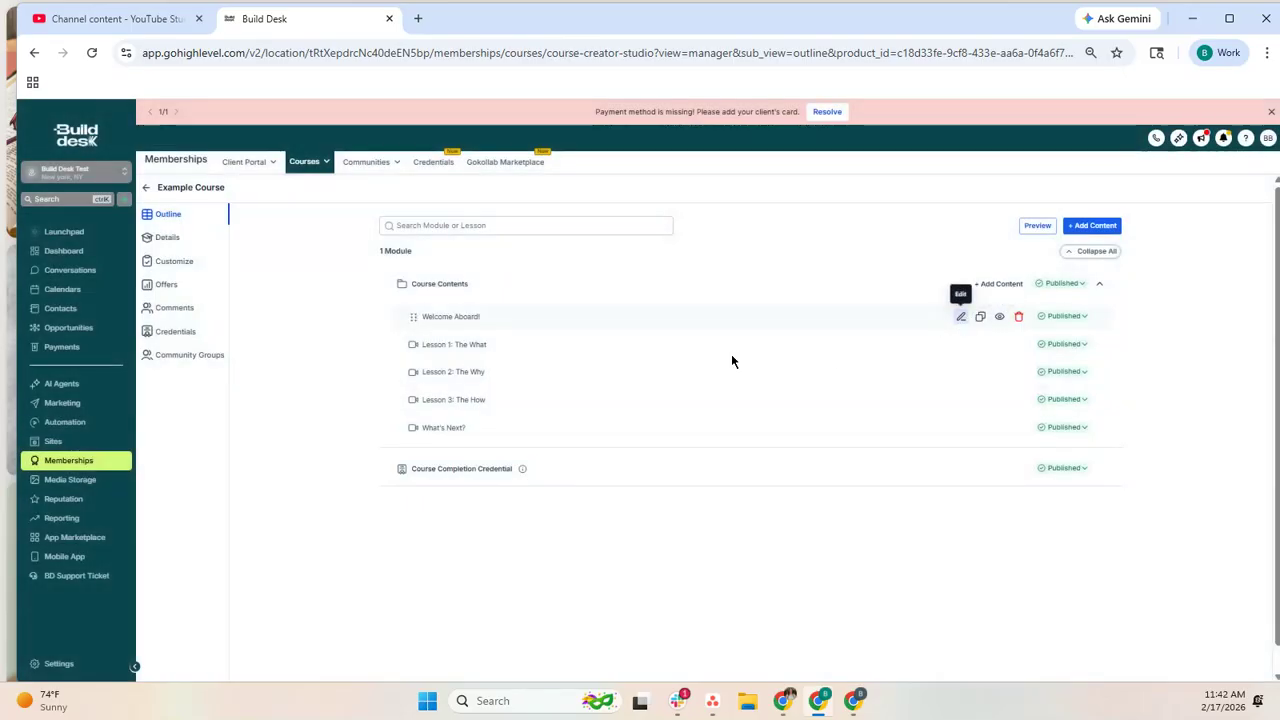
Examine the Welcome Aboard! lesson's editor and its publishing status options, leaving the lesson as it is.
left_click(961, 316)
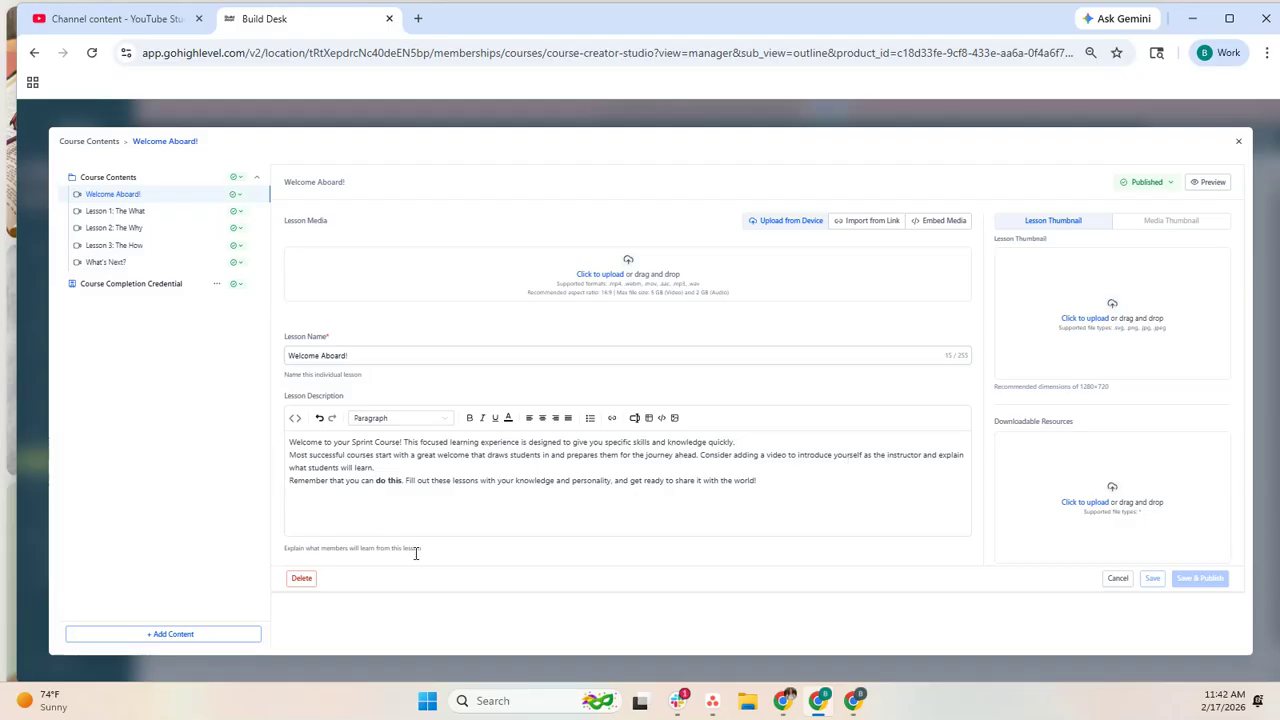
left_click(1165, 188)
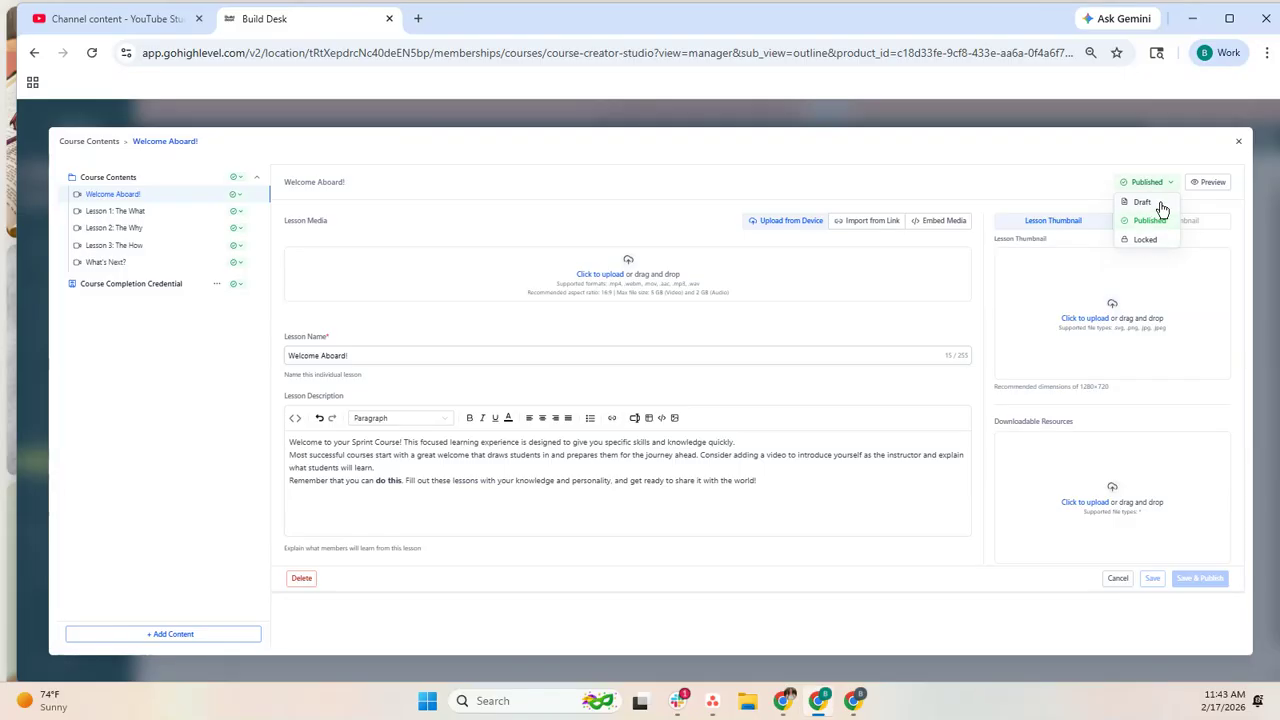
left_click(1240, 145)
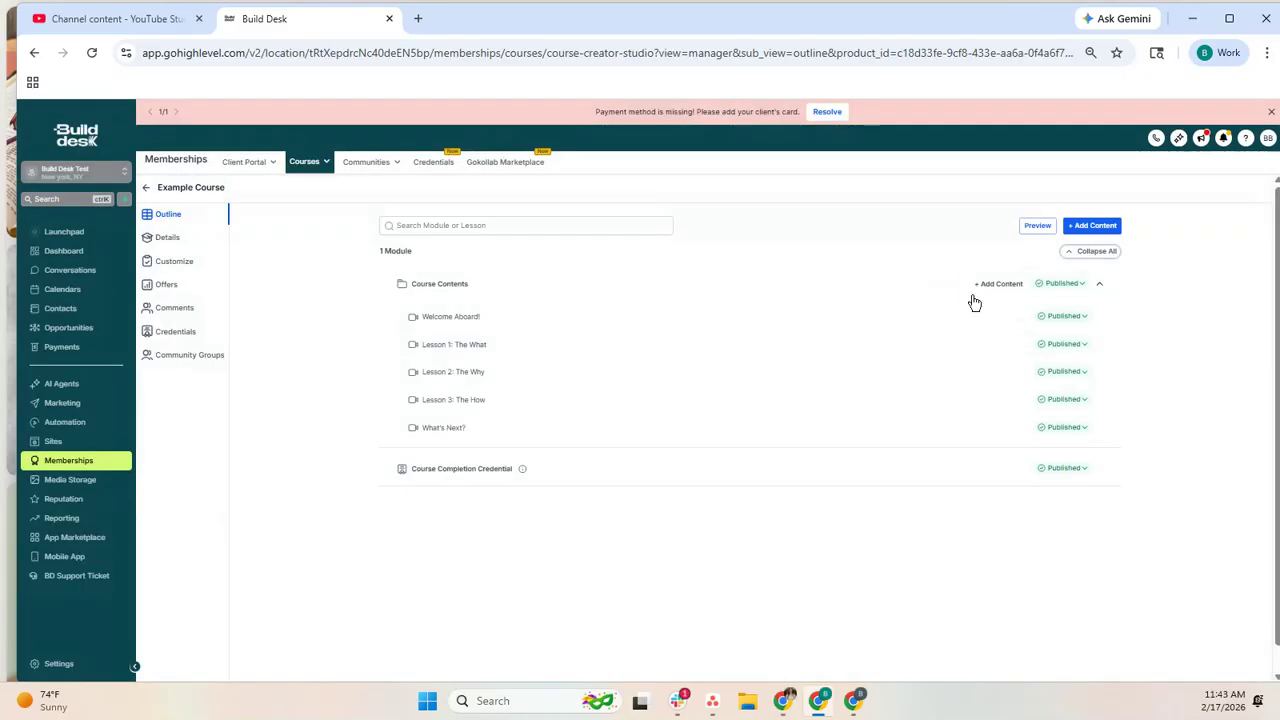
Check which content types the course can receive and how the Course Completion Credential is deleted, without deleting it.
left_click(1085, 228)
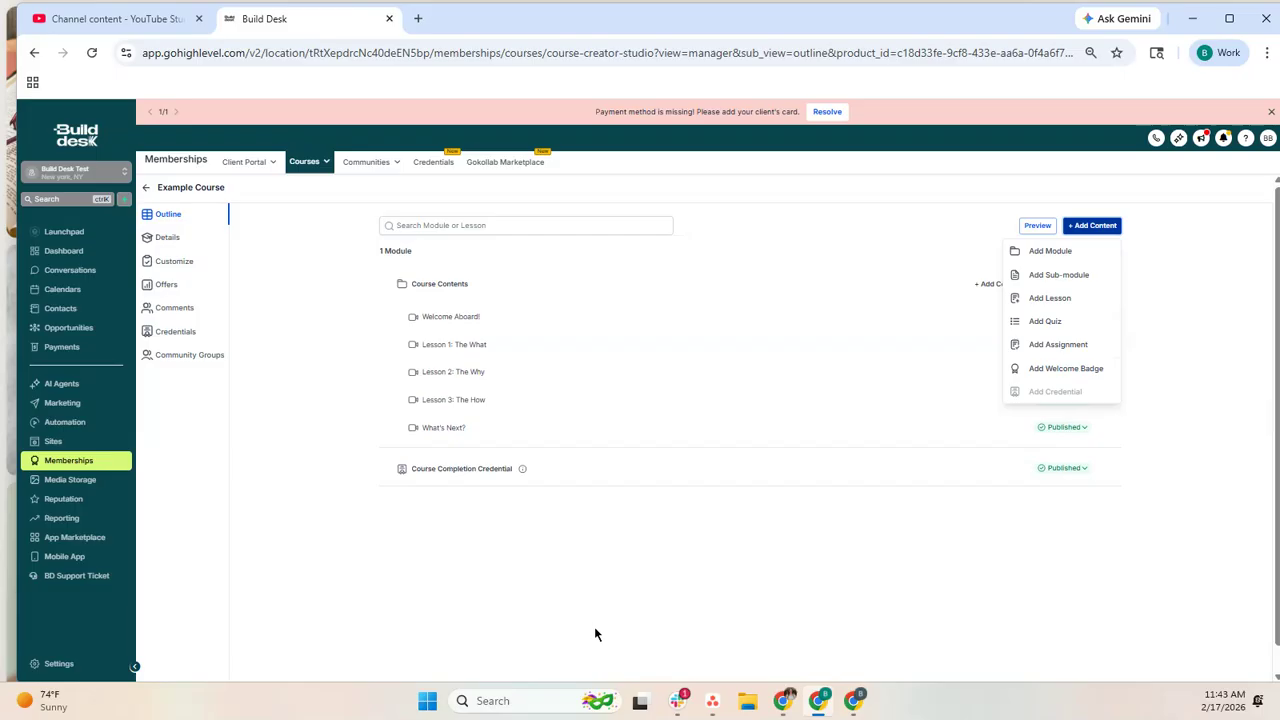
left_click(621, 511)
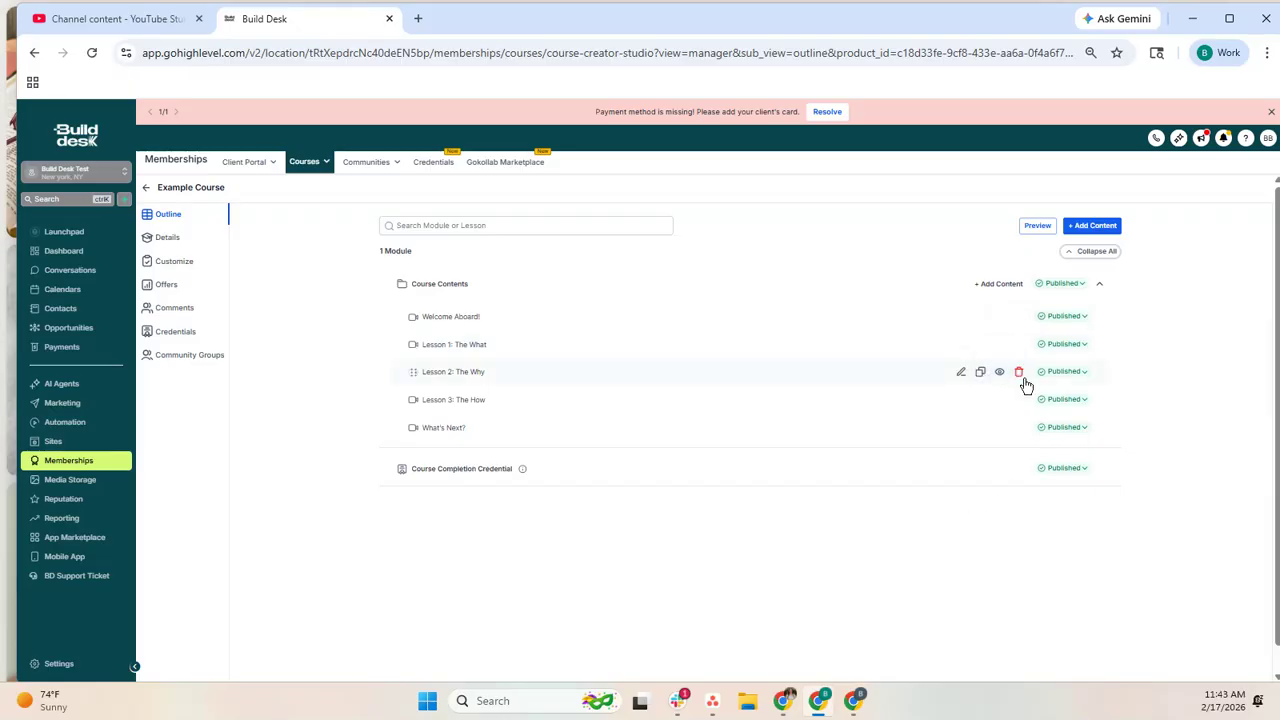
left_click(1013, 470)
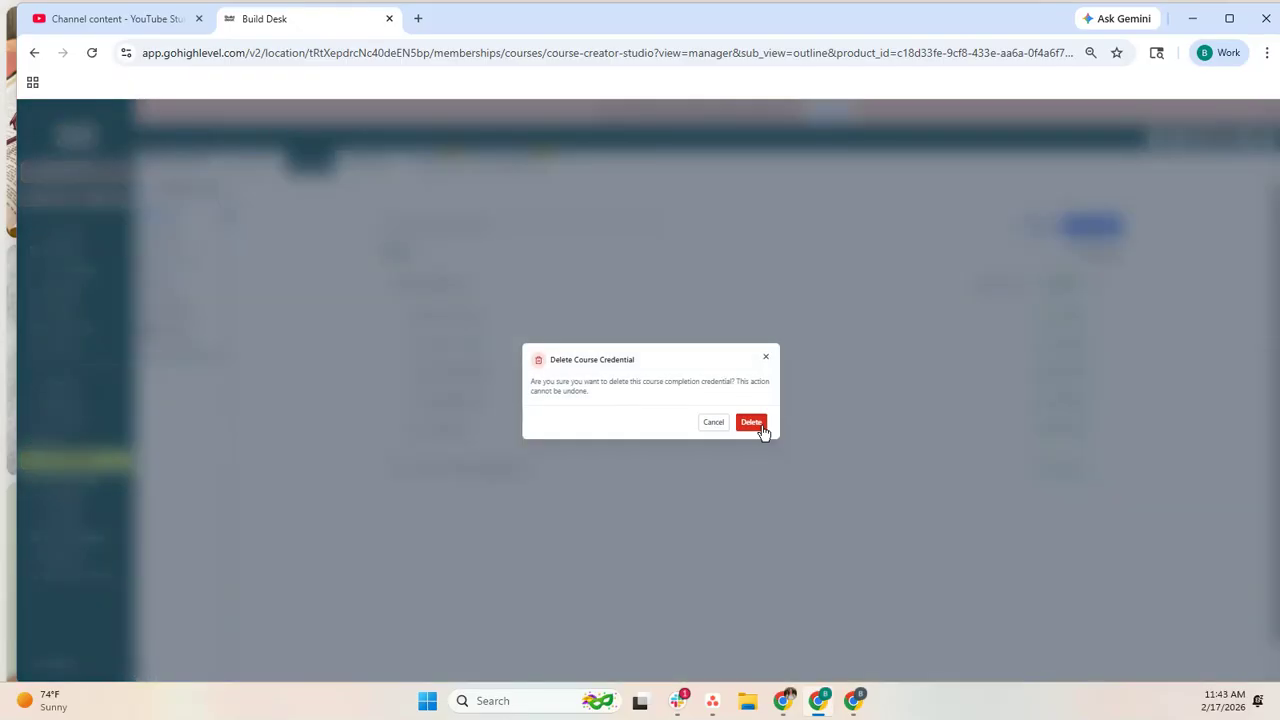
left_click(765, 361)
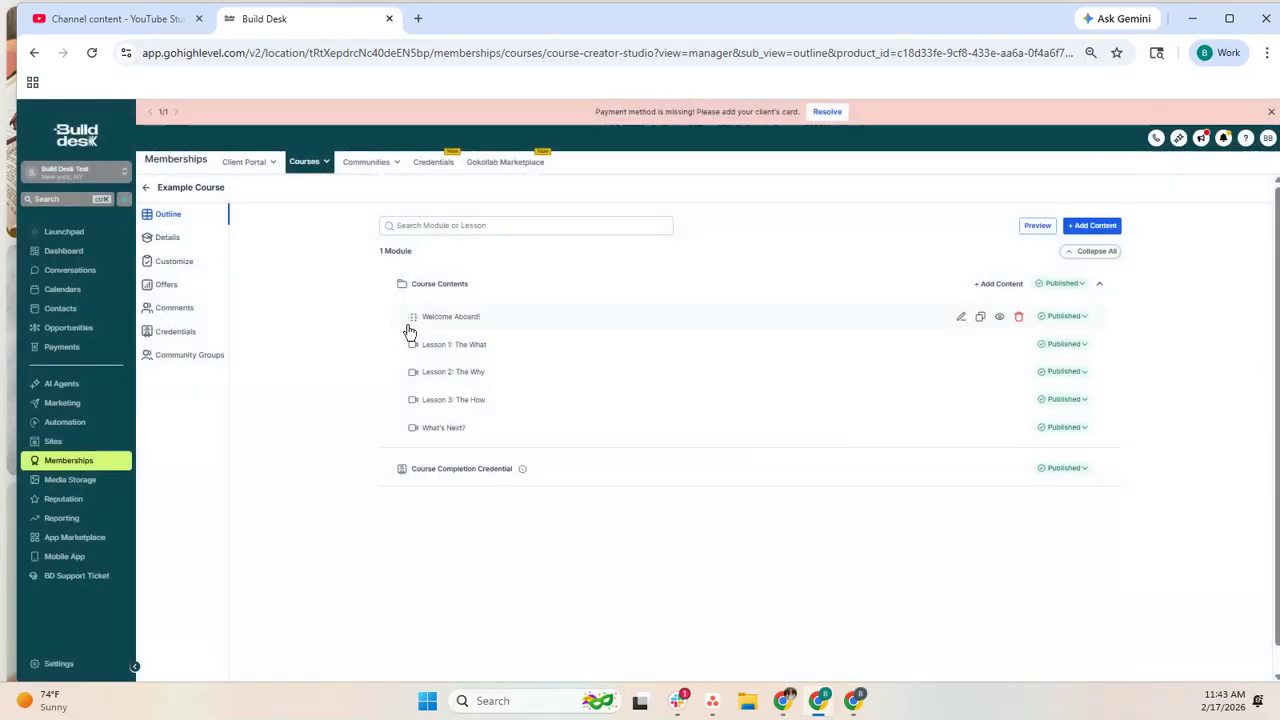
Review the course's basic details, including its title, description and thumbnail.
left_click(168, 238)
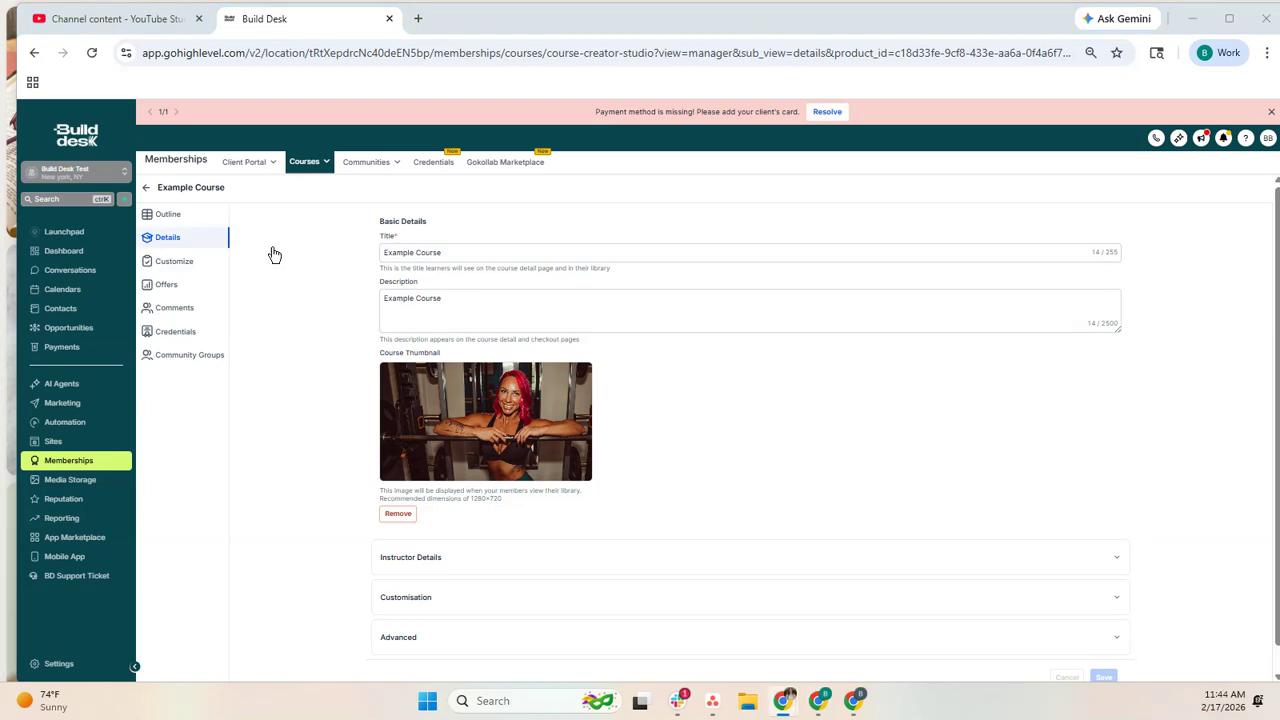
left_click_drag(462, 262, 328, 266)
left_click(460, 298)
scroll(420, 390, "down", 1)
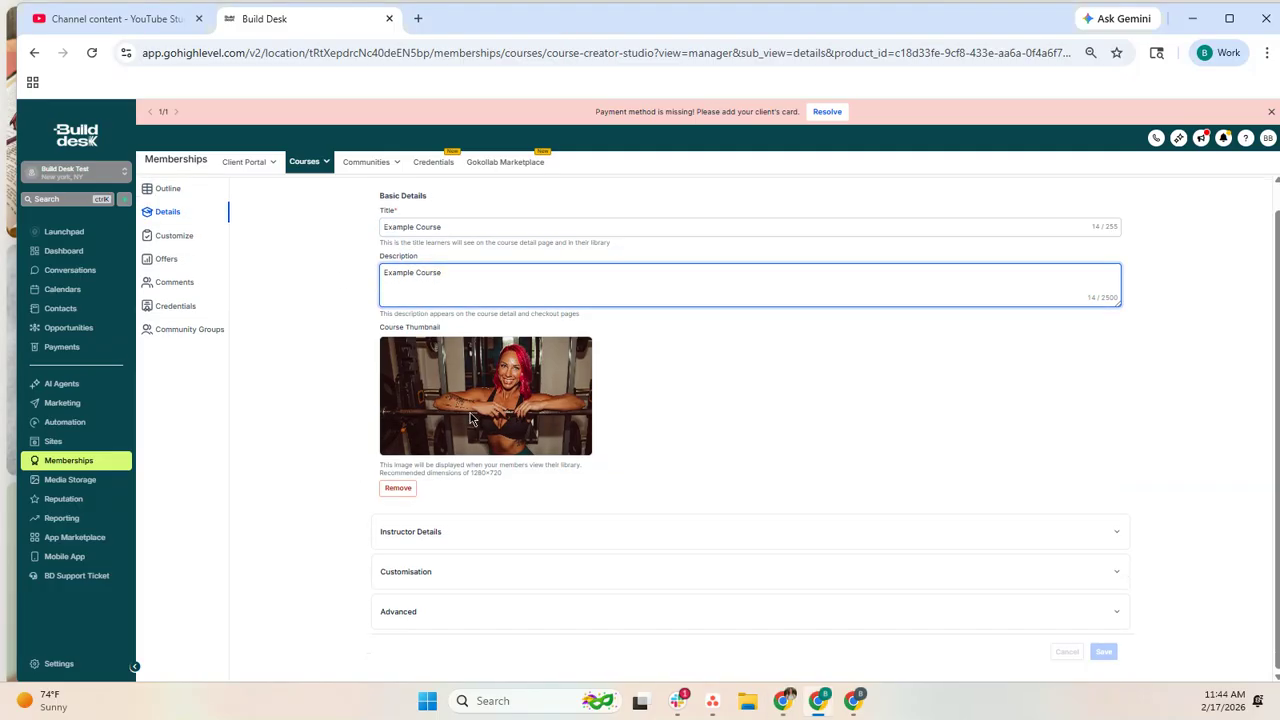
Examine the course's instructor detail fields and its logo and favicon image settings.
left_click(1117, 532)
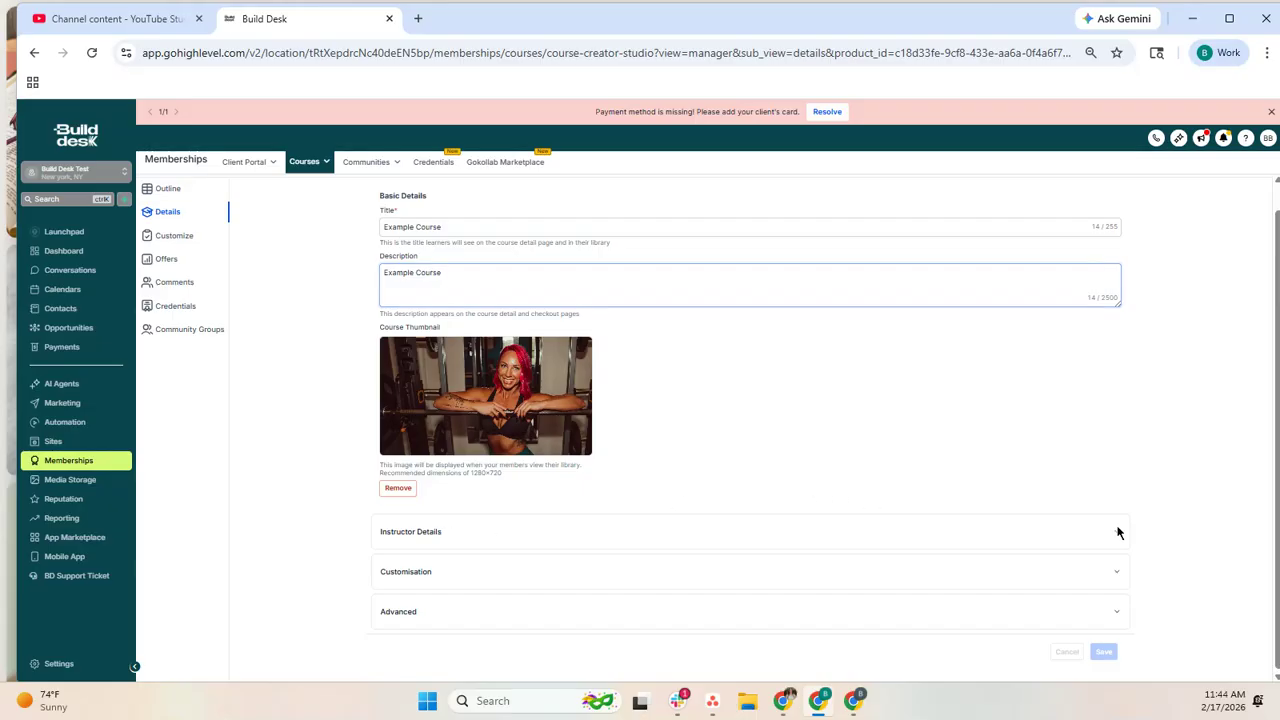
scroll(428, 362, "down", 3)
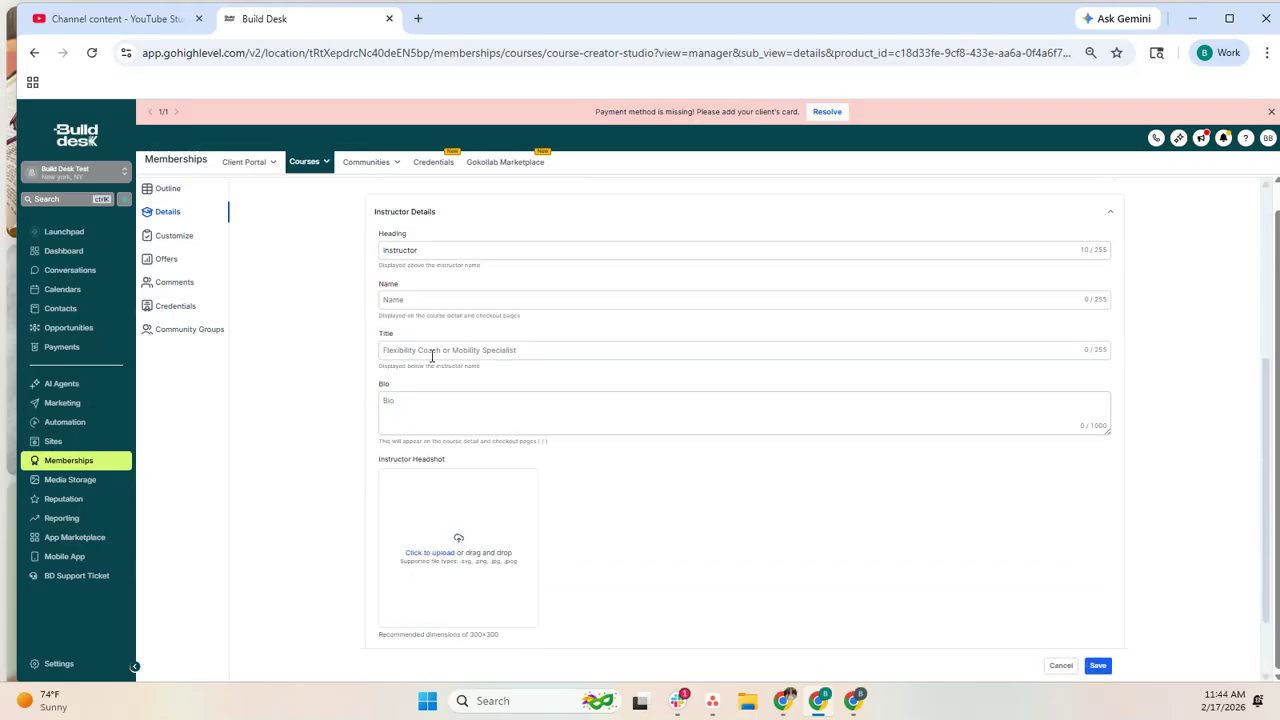
scroll(530, 392, "up", 2)
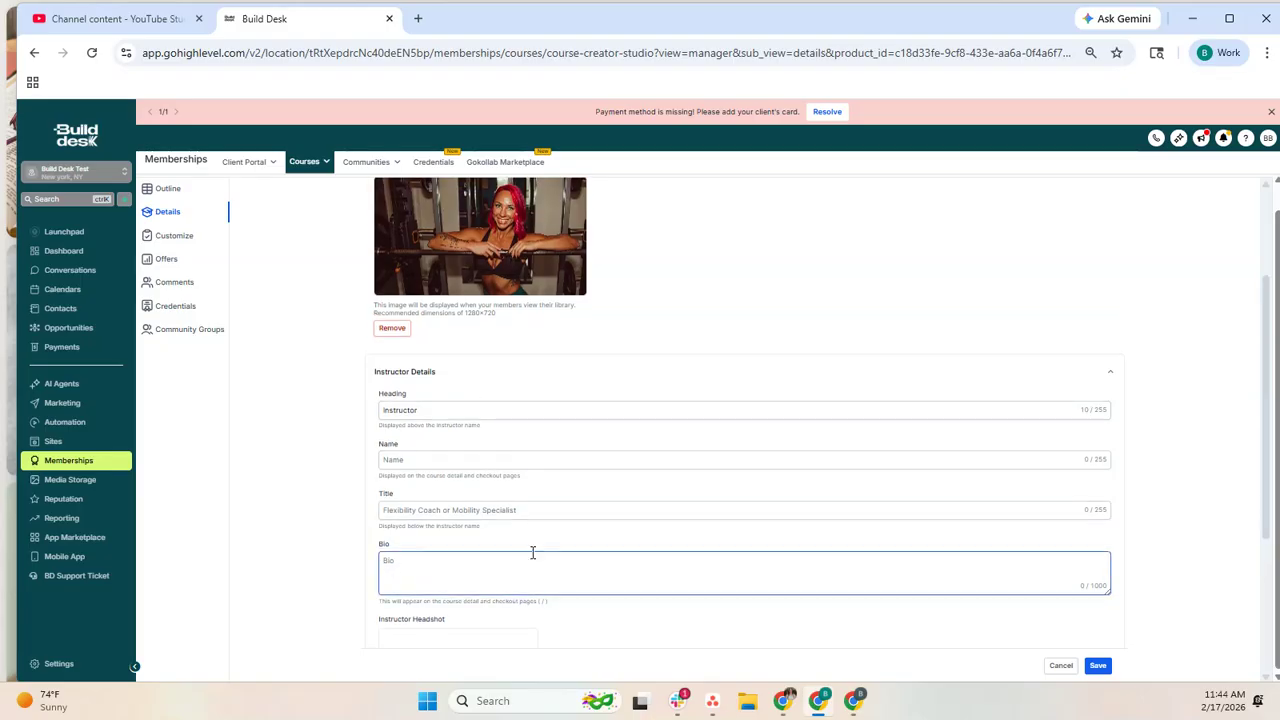
scroll(531, 555, "down", 3)
left_click(1110, 588)
scroll(690, 505, "down", 3)
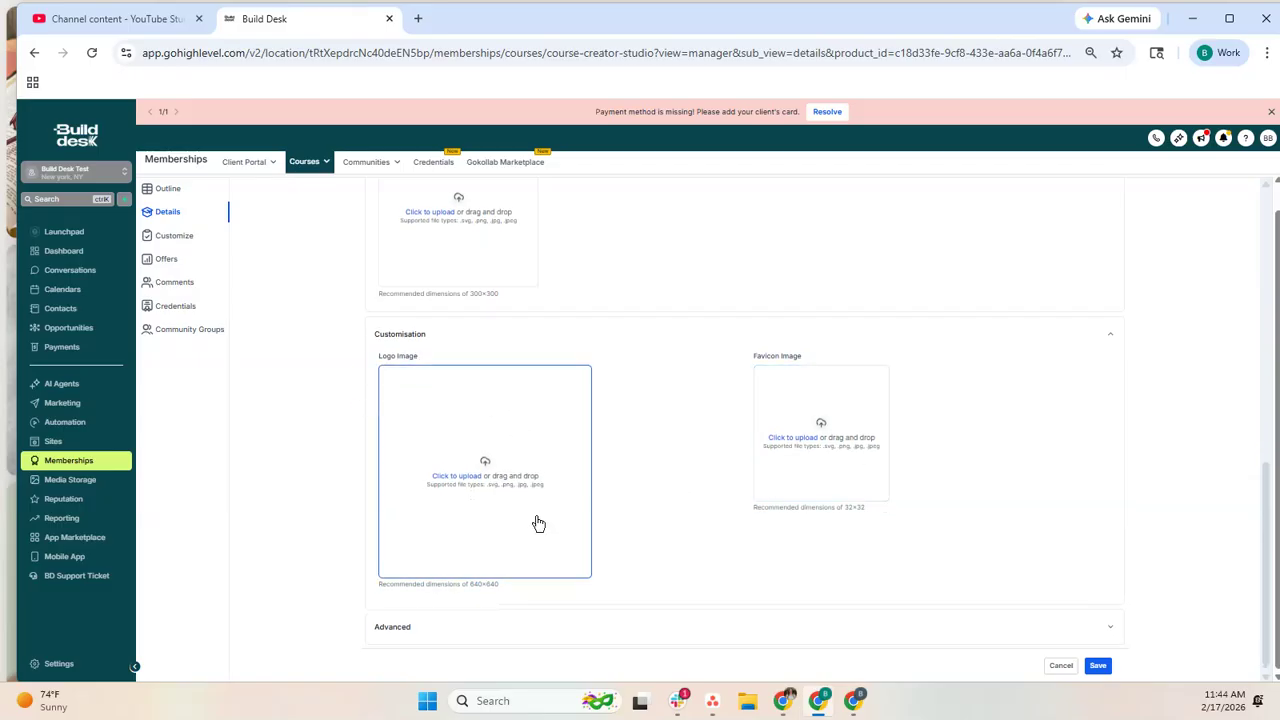
Examine the course's advanced custom code and tracking code settings, and cancel without saving.
left_click(551, 628)
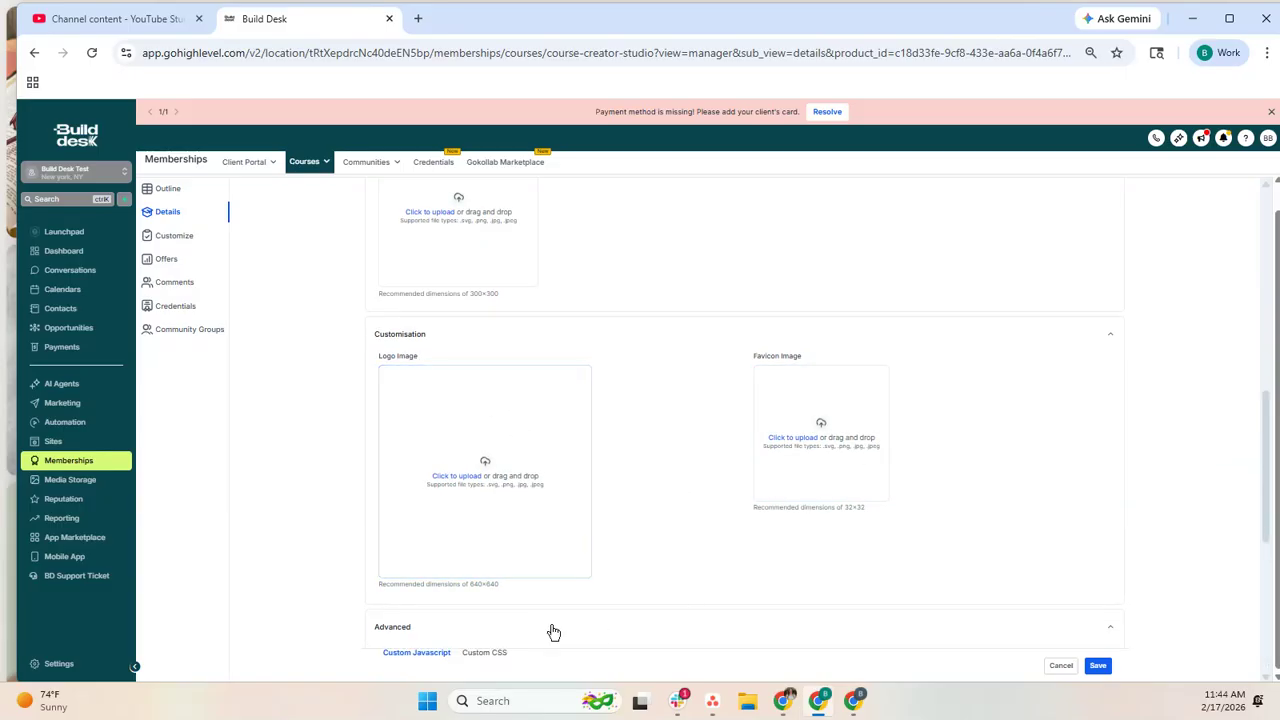
scroll(416, 582, "down", 3)
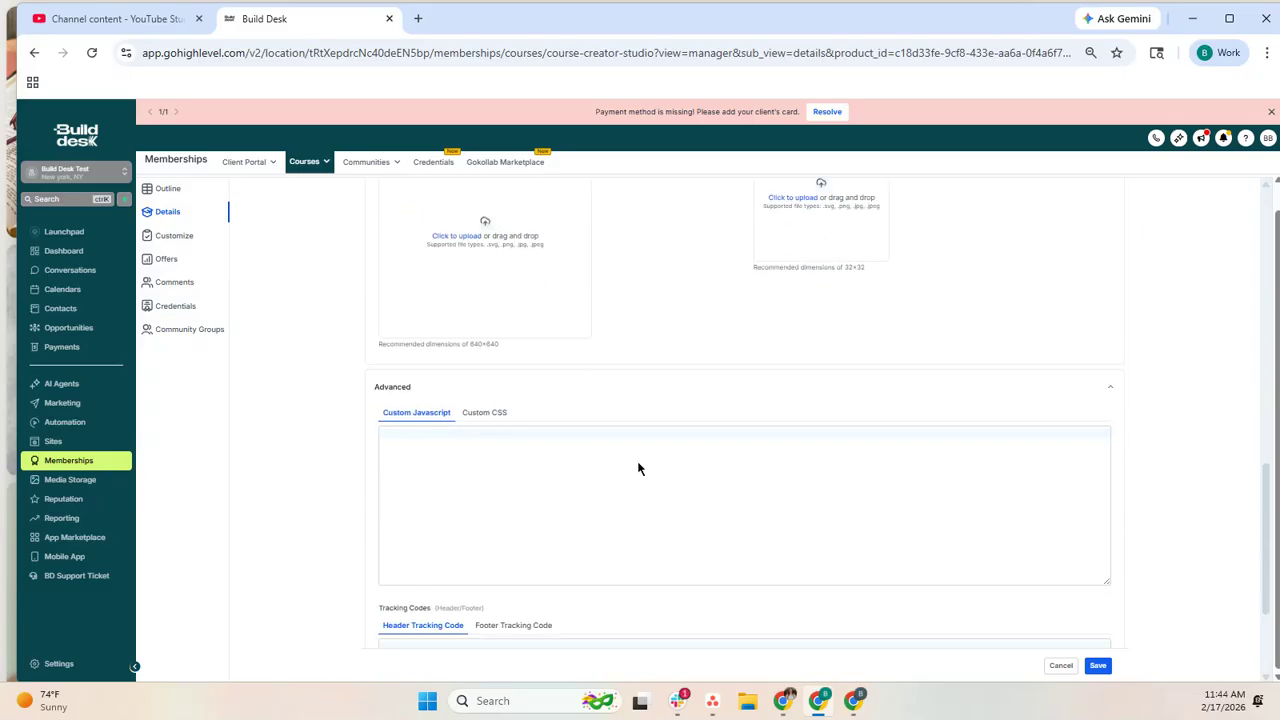
scroll(412, 438, "down", 2)
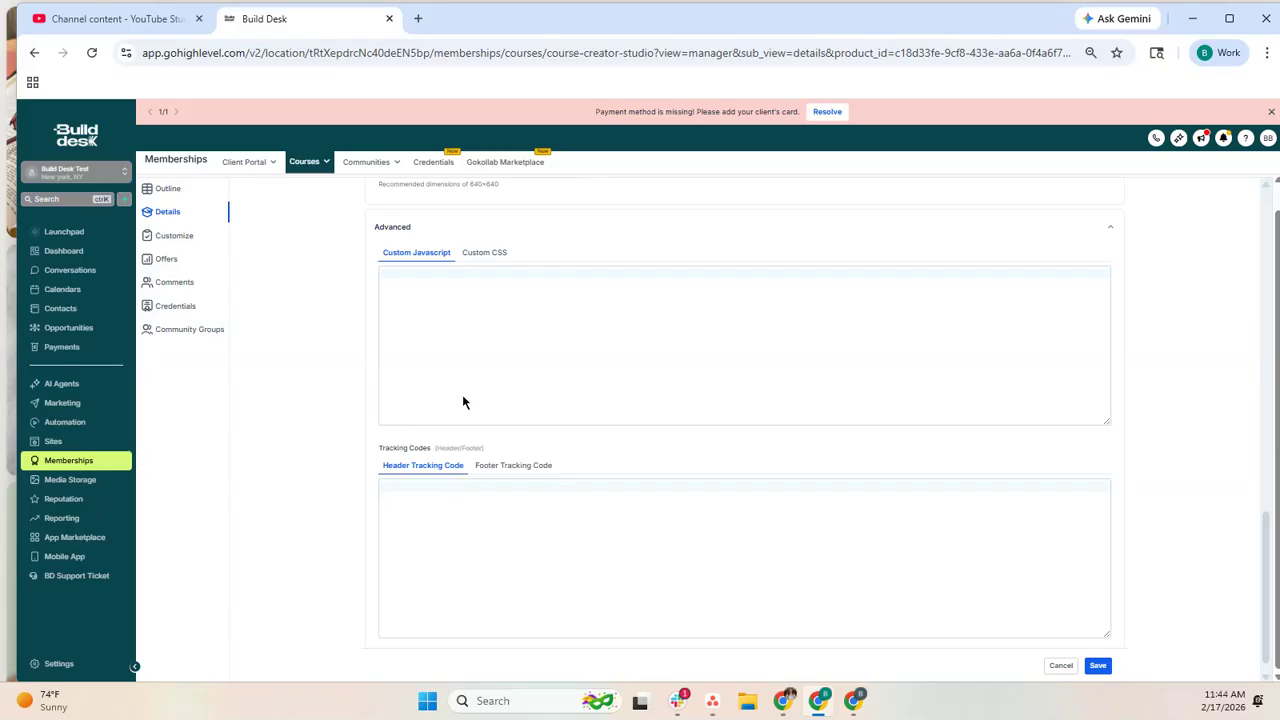
scroll(1053, 535, "down", 1)
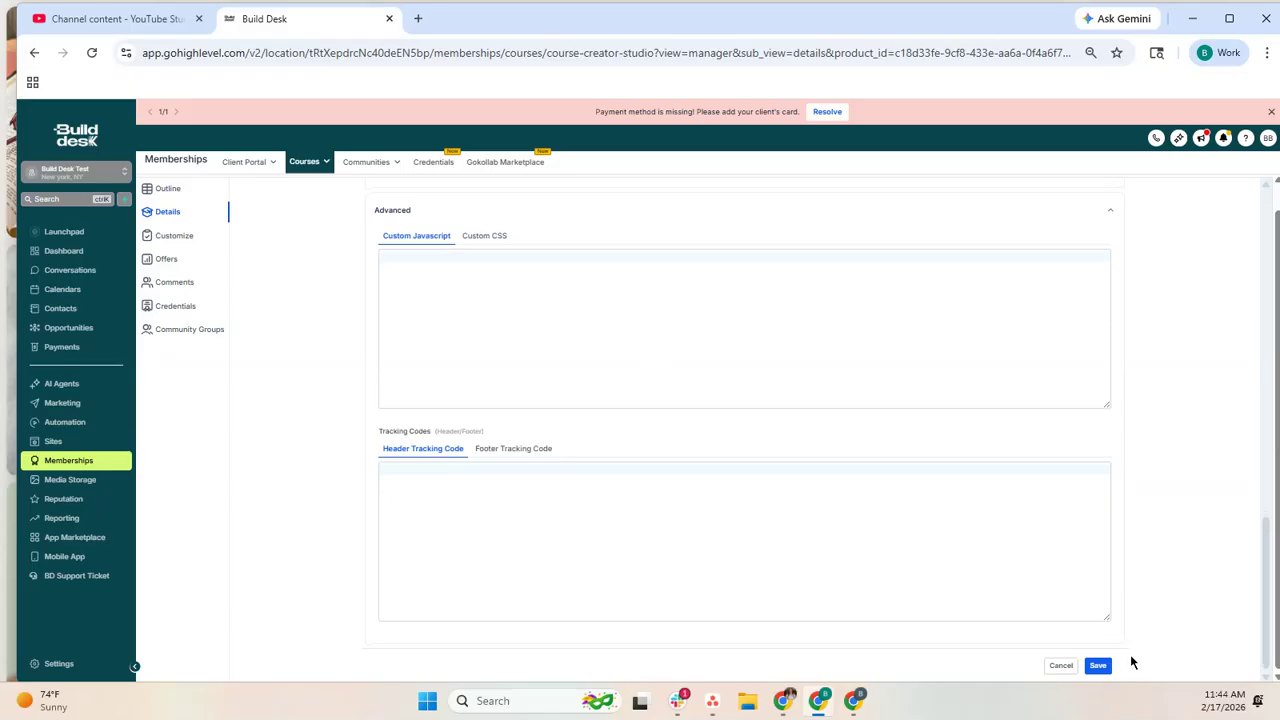
left_click(1058, 667)
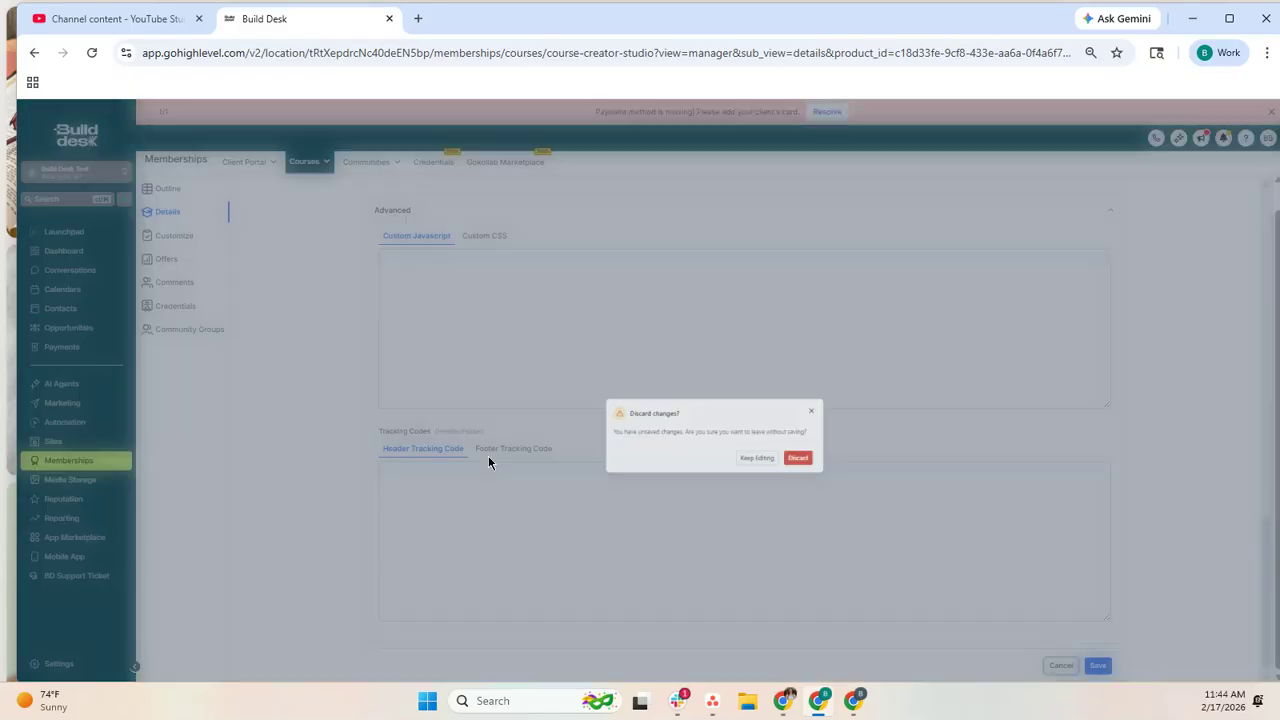
left_click(747, 418)
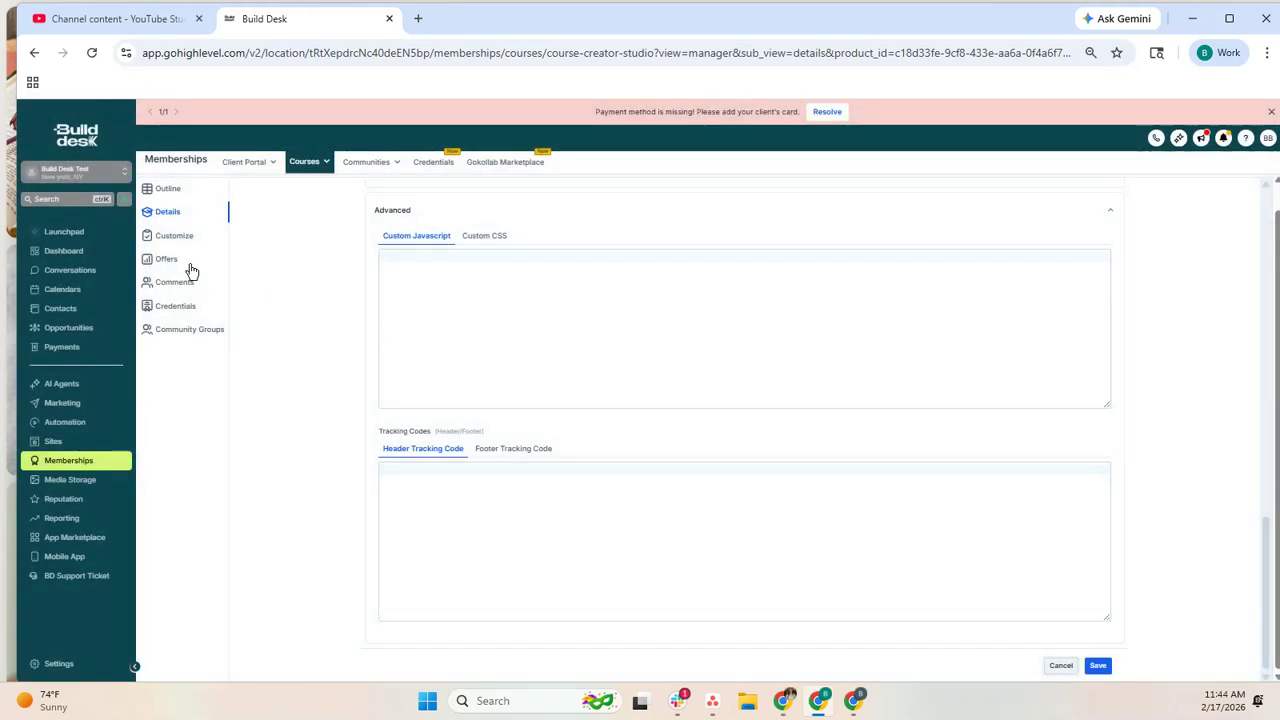
Open the Neo Classic Theme for customising and look through its header, hero, body and sidebar settings.
left_click(212, 238)
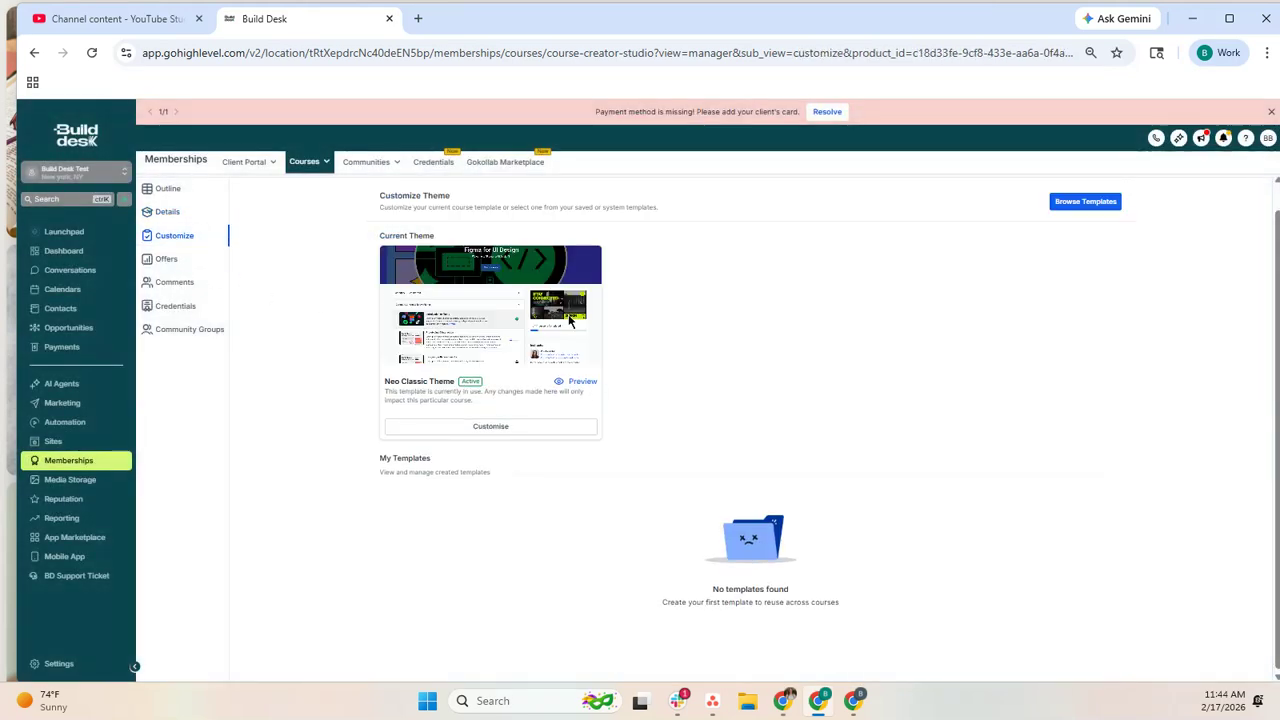
left_click(502, 456)
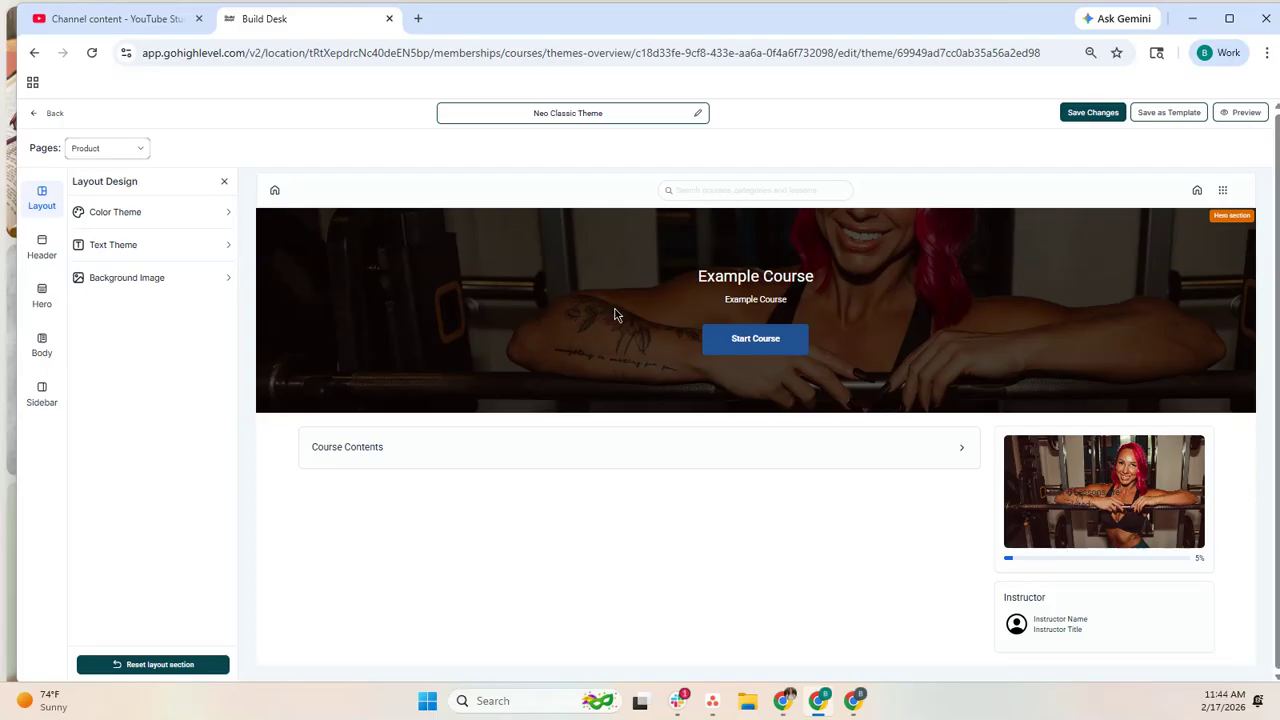
left_click(43, 250)
left_click(41, 296)
left_click(38, 344)
left_click(42, 395)
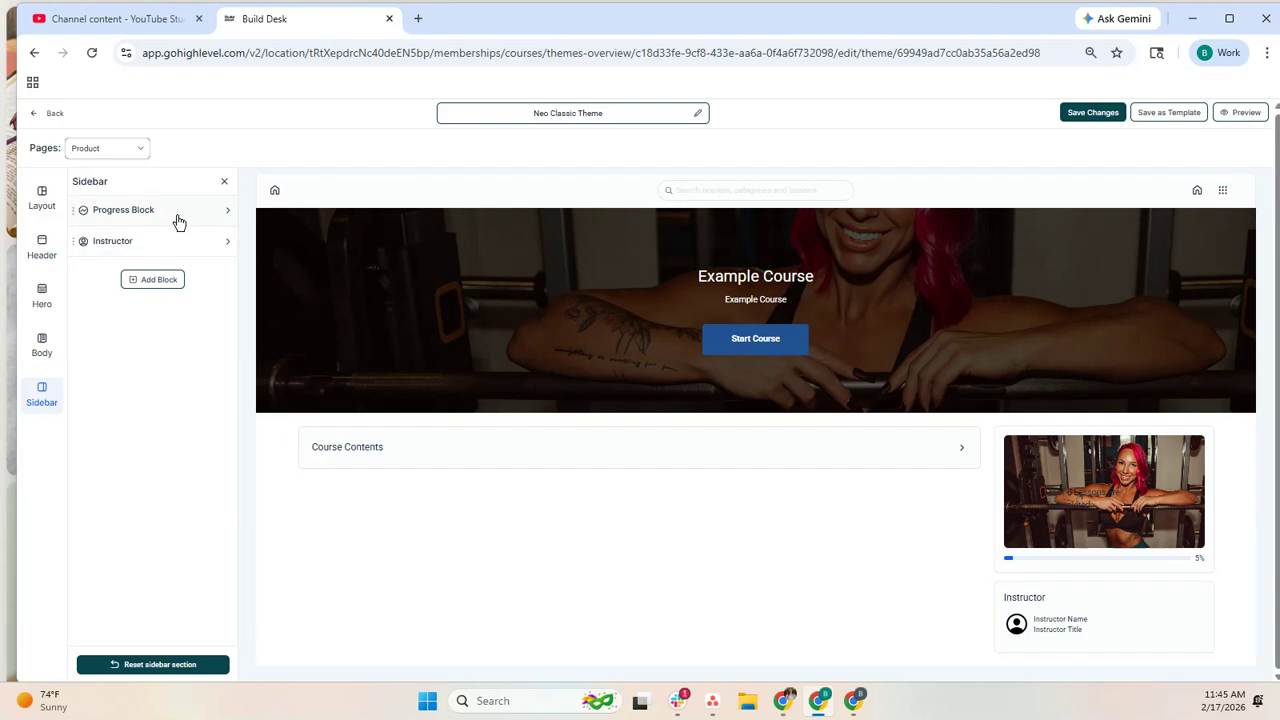
Examine the sidebar's Progress Block settings and return to the course without saving the theme.
left_click(228, 212)
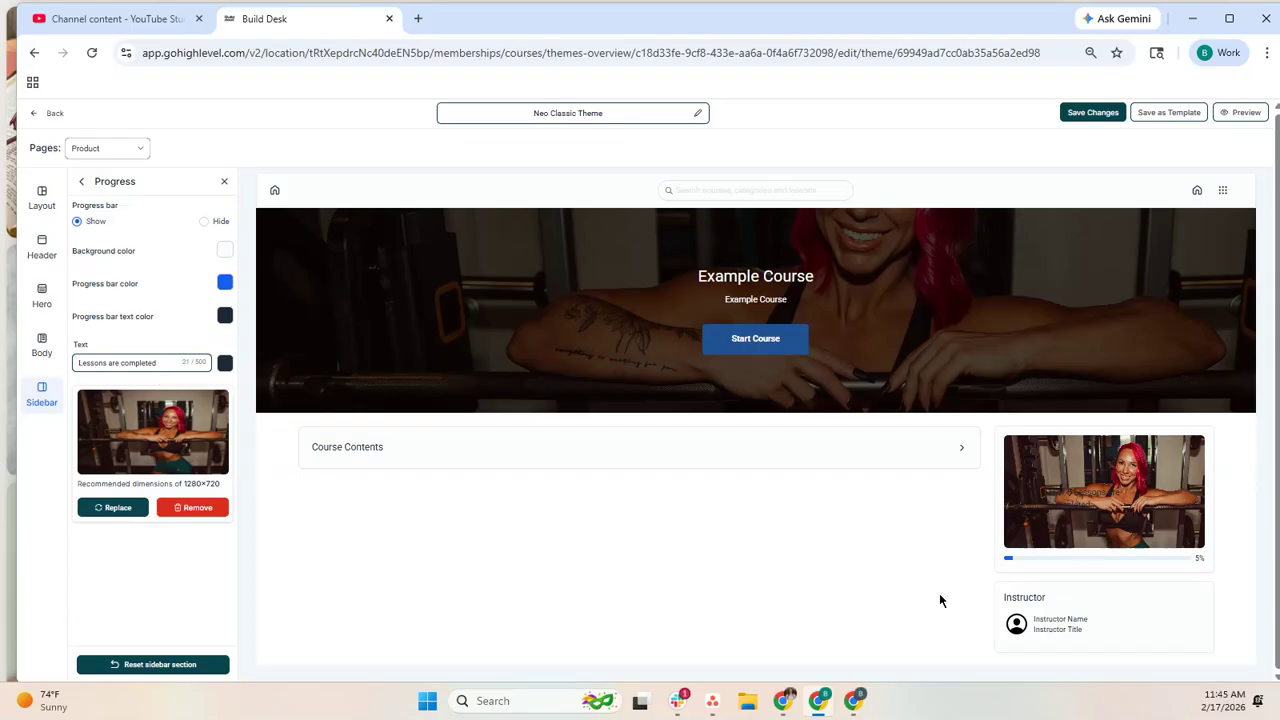
left_click(226, 181)
left_click(37, 116)
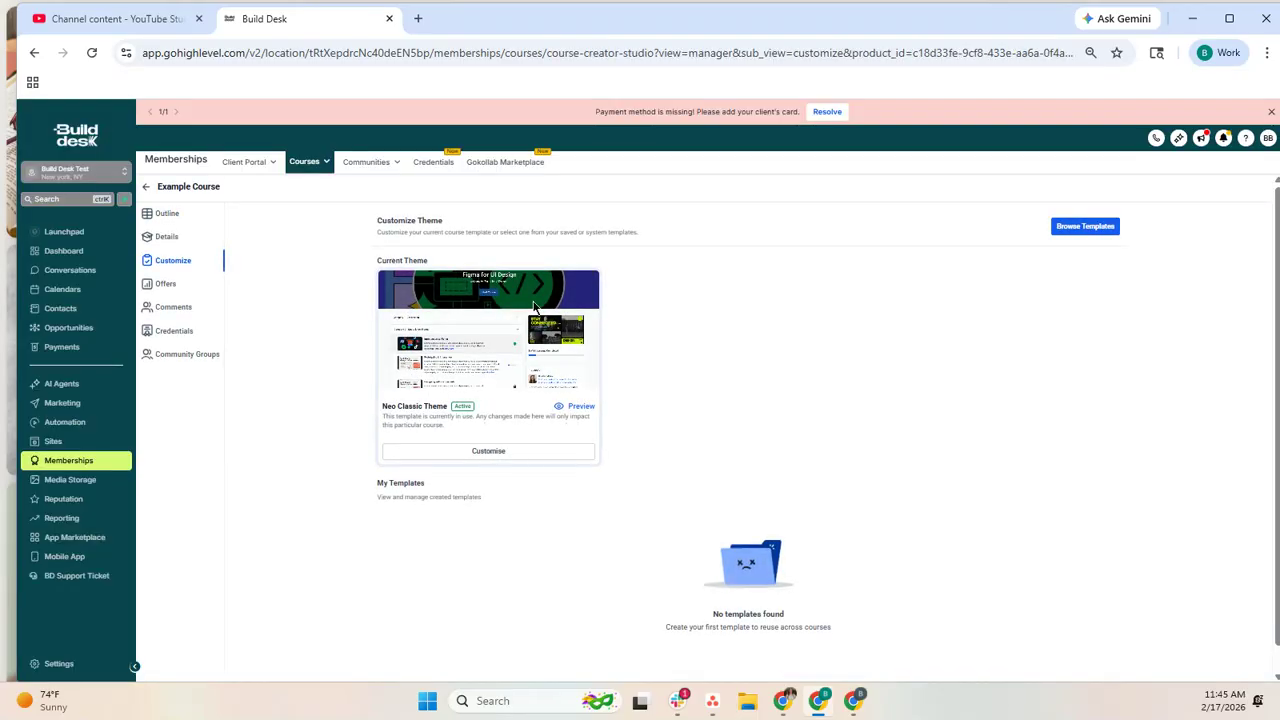
Review the course's comment settings, including comment privacy, recent comments and comments by module.
left_click(172, 308)
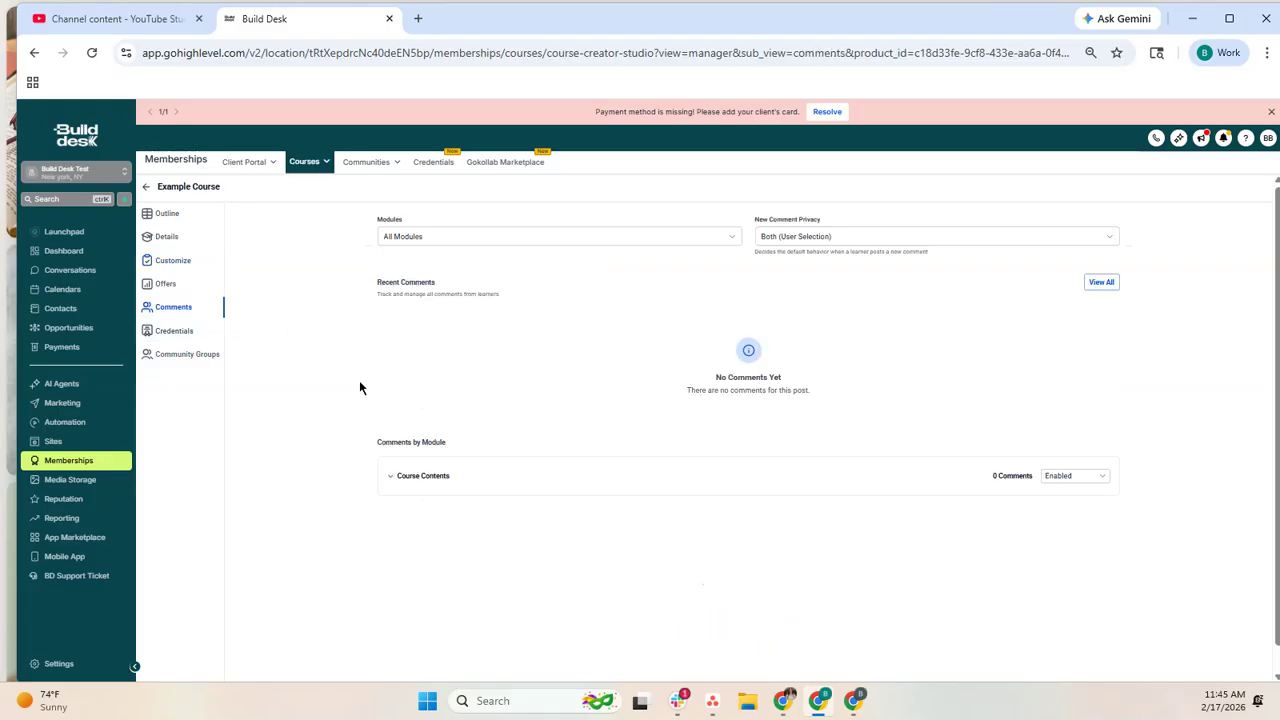
right_click(1014, 390)
left_click(882, 371)
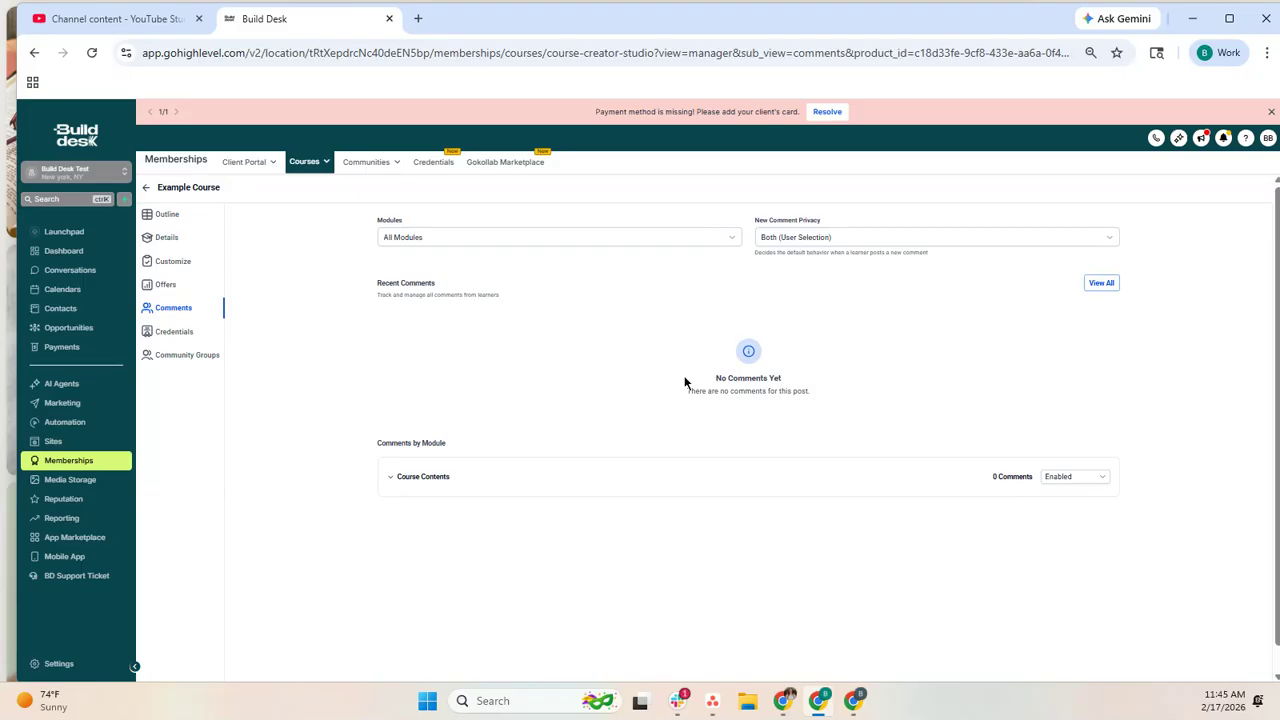
View the offers attached to the course and return to the course's basic details.
left_click(166, 286)
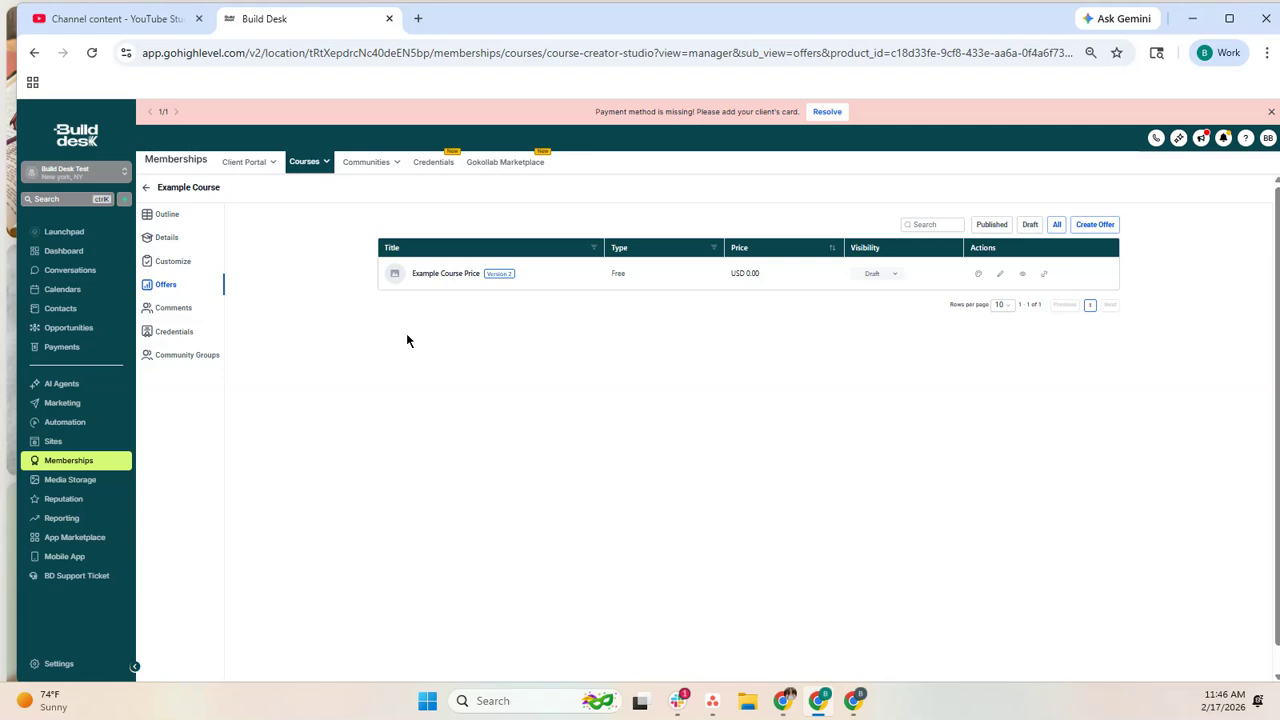
left_click(166, 215)
left_click(168, 238)
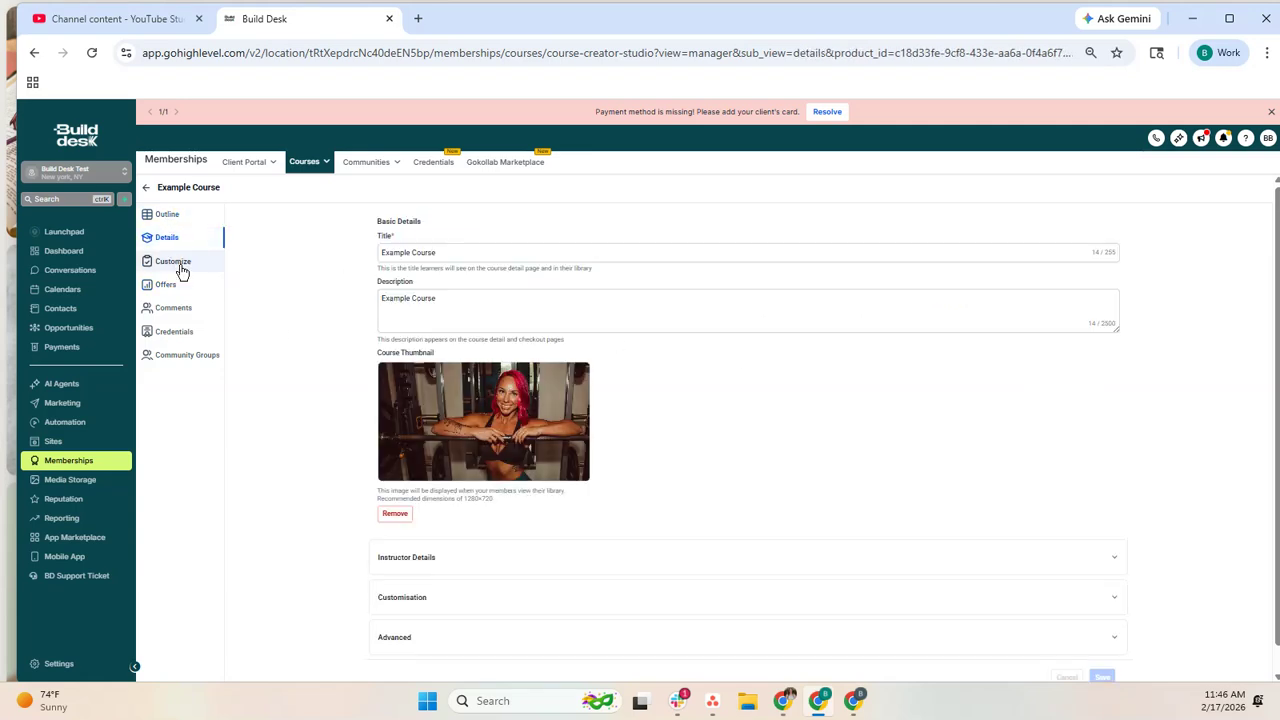